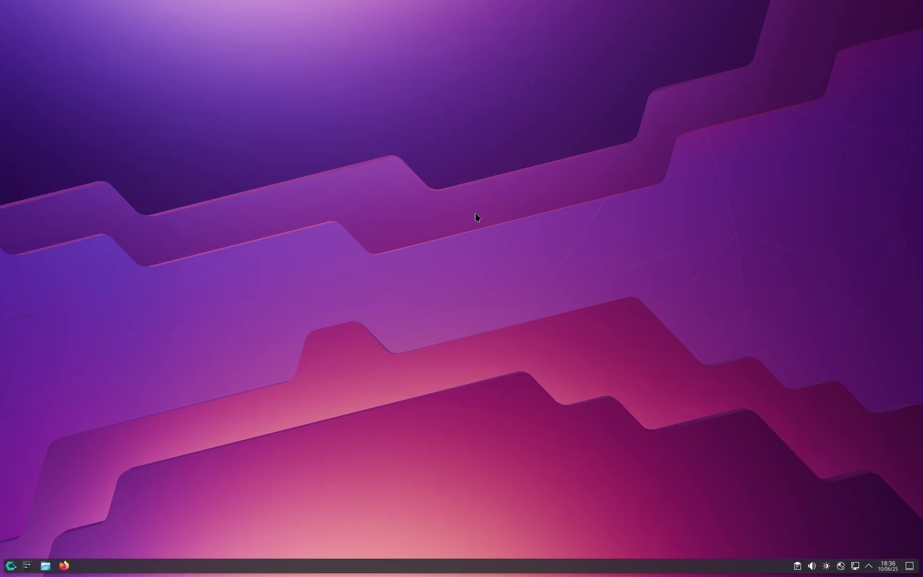
Launch Octopi from the application launcher by searching 'octo'
left_click(11, 565)
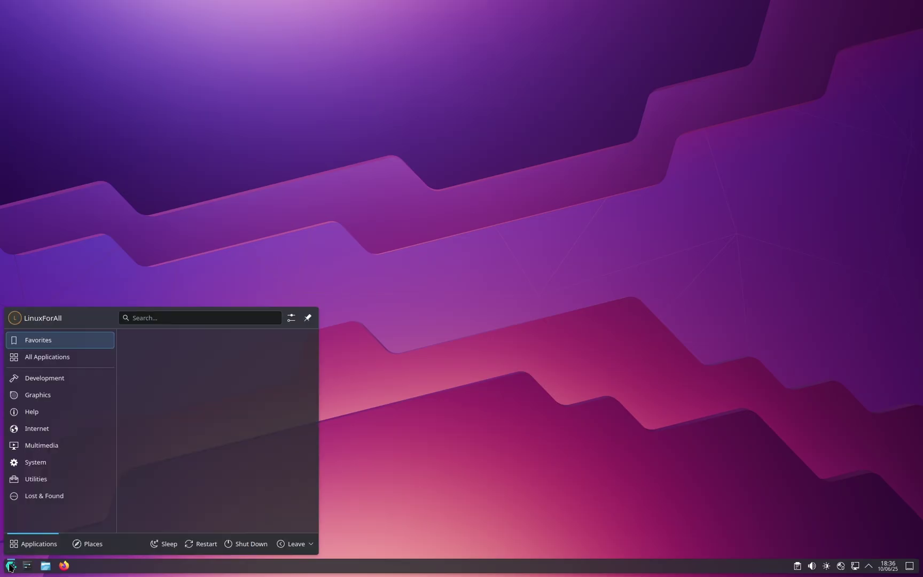
type("octo")
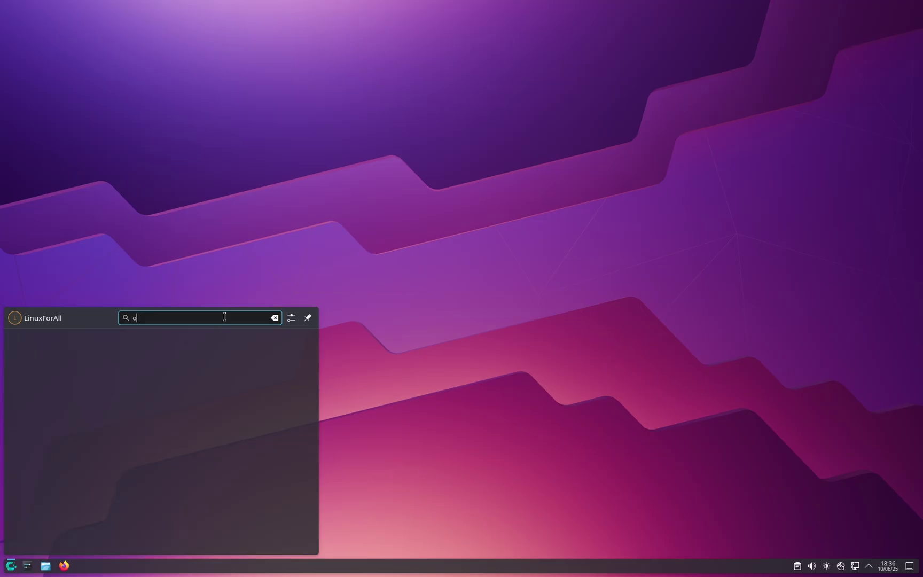
left_click(129, 423)
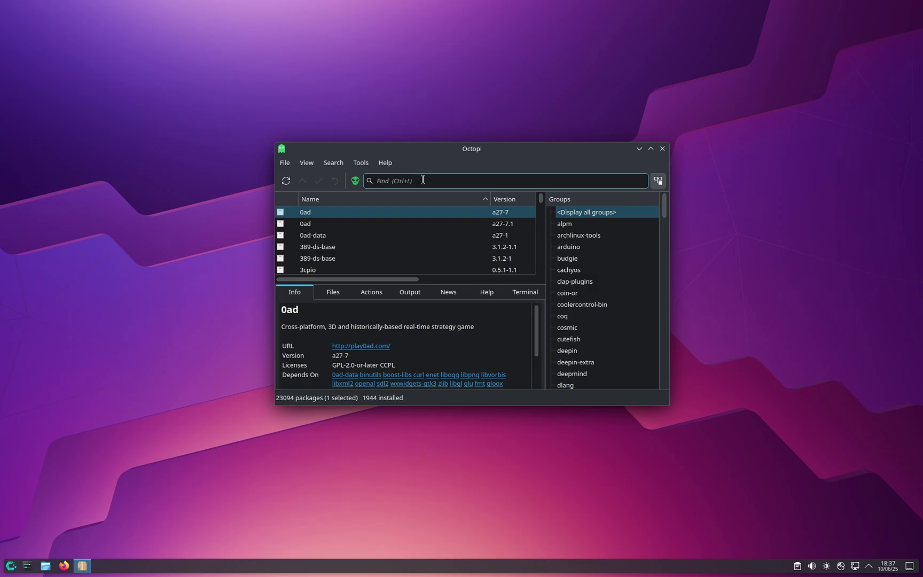
Find the bauh package and mark it for installation
type("bauh")
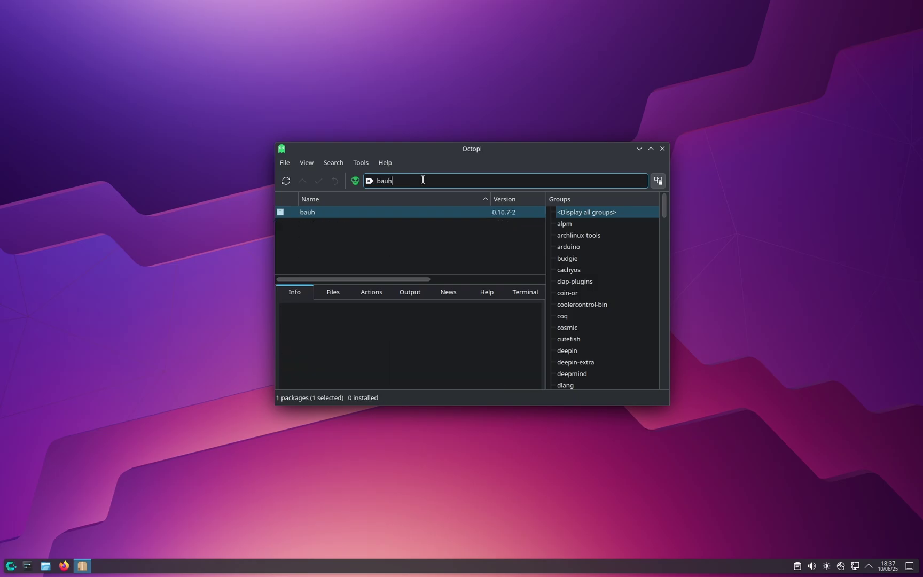
left_click(385, 215)
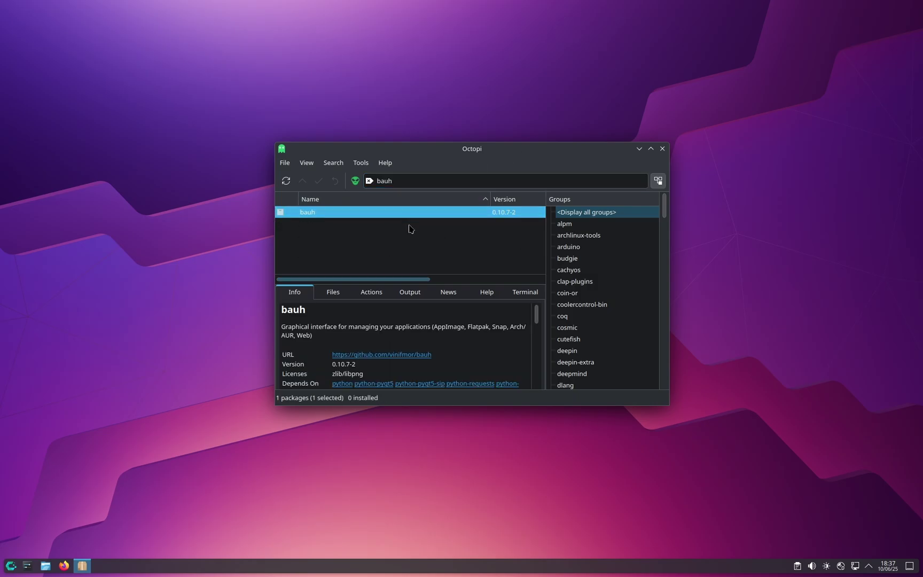
right_click(313, 212)
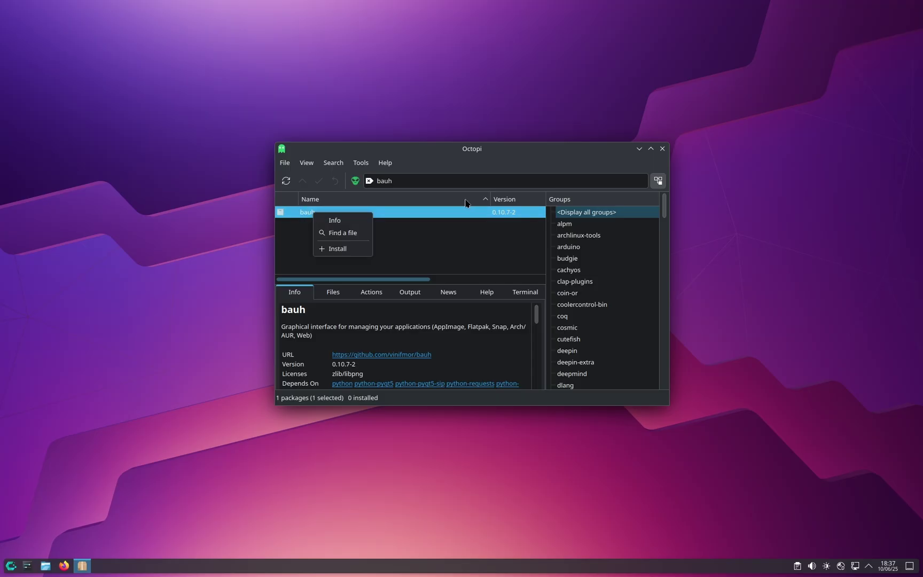
left_click(352, 249)
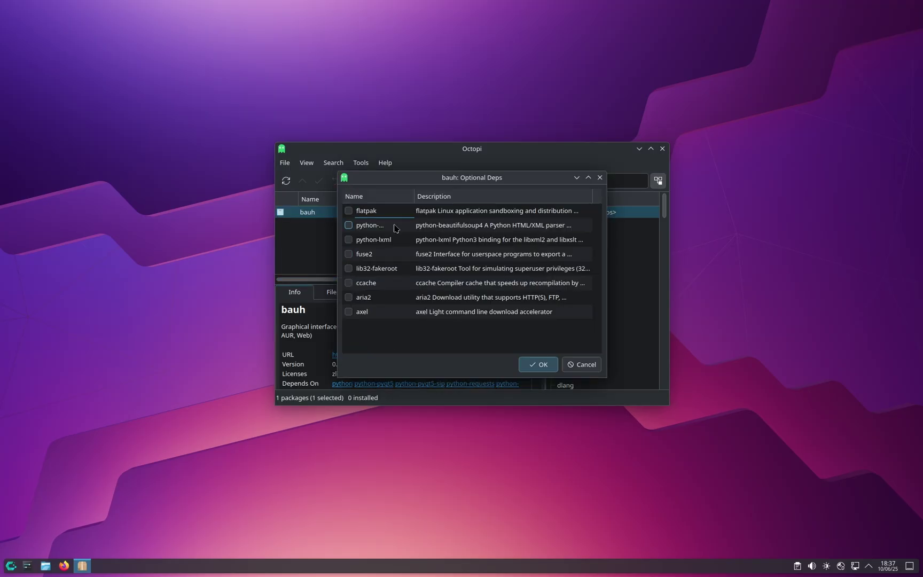
Include all eight optional dependencies: flatpak, beautifulsoup4, python-lxml, fuse2, lib32-fakeroot, ccache, aria2 and axel
left_click(349, 210)
left_click(348, 225)
left_click(348, 239)
left_click(348, 253)
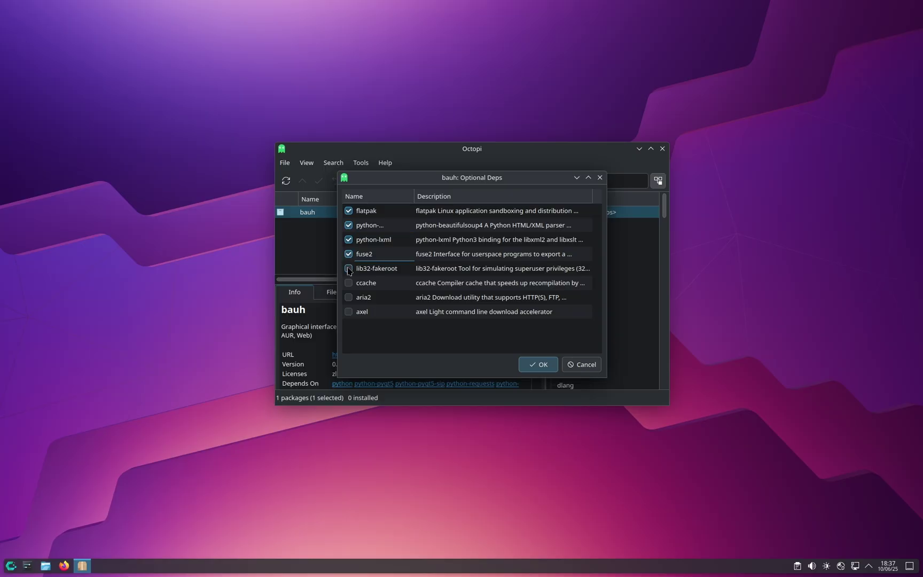
left_click(348, 268)
left_click(348, 283)
left_click(348, 297)
left_click(348, 311)
left_click(539, 365)
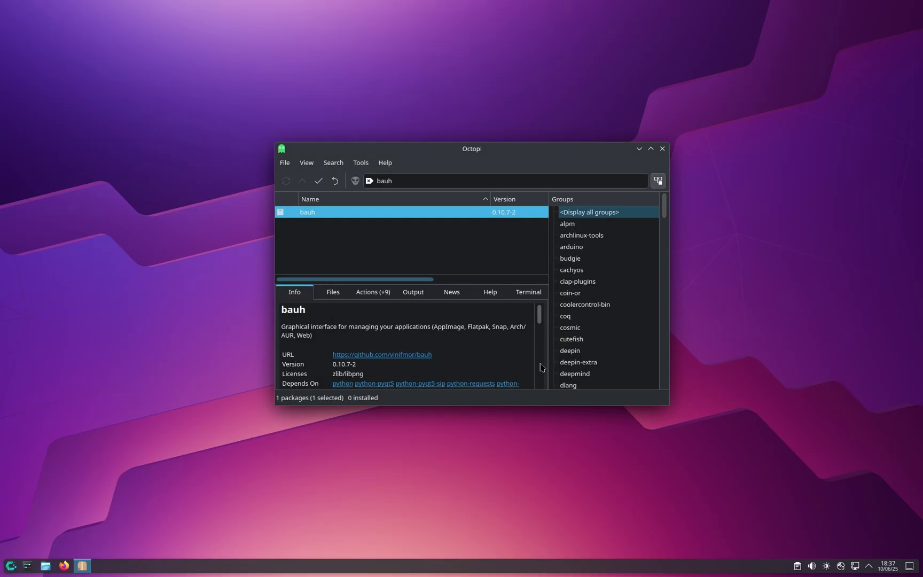
Commit the bauh installation with its 28 packages, authenticating with the sudo password, then close Octopi
left_click(314, 182)
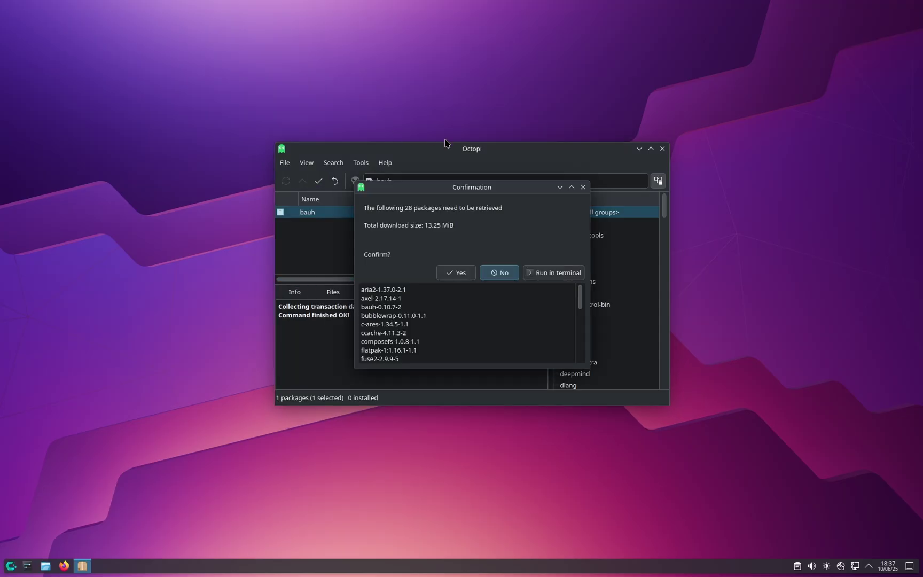
left_click(460, 273)
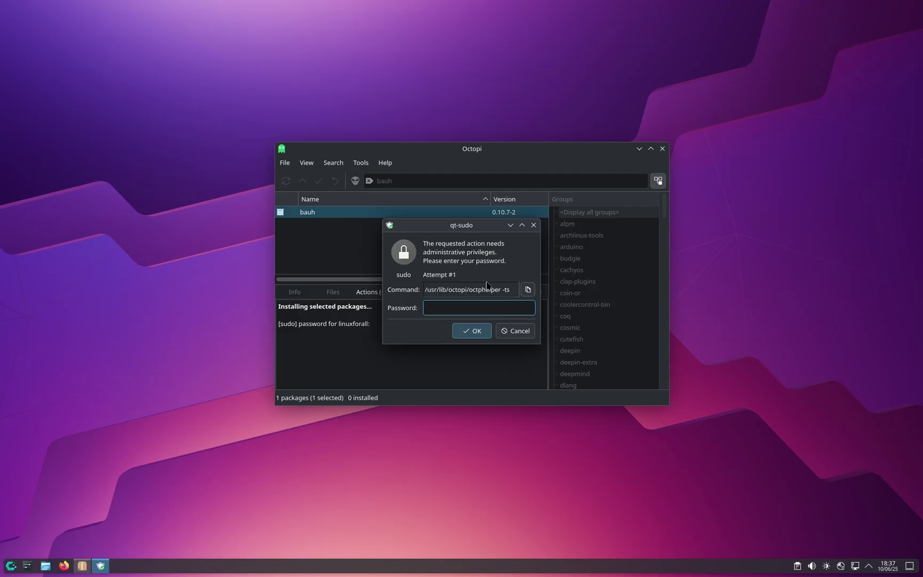
type("***")
left_click(472, 331)
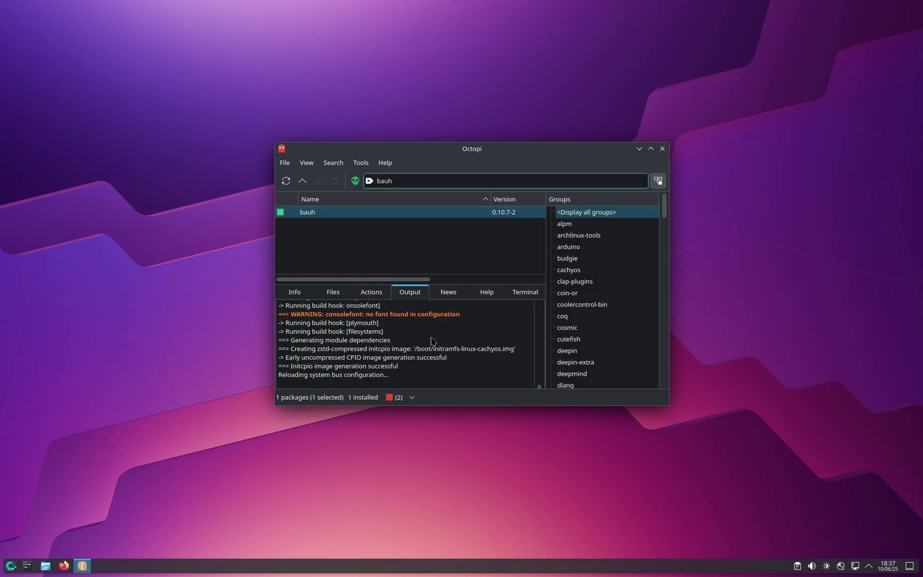
left_click(662, 148)
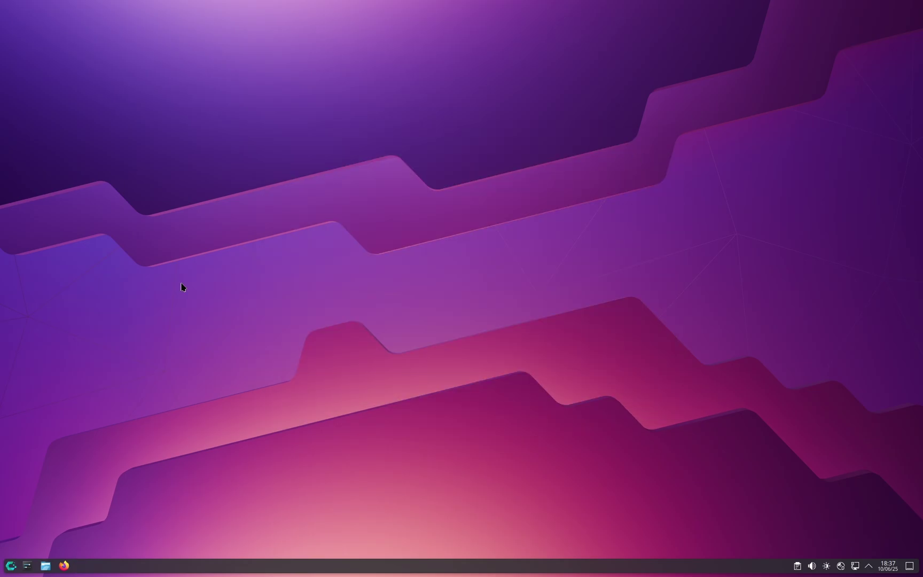
Start bauh from the launcher and authenticate with the account password to list axel and ccache updates
left_click(11, 564)
type("bauh")
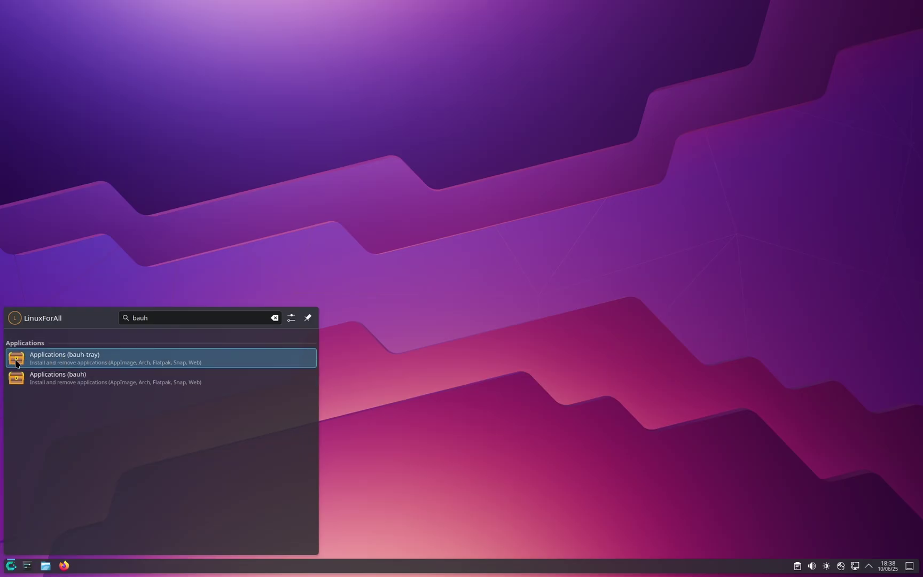
left_click(90, 378)
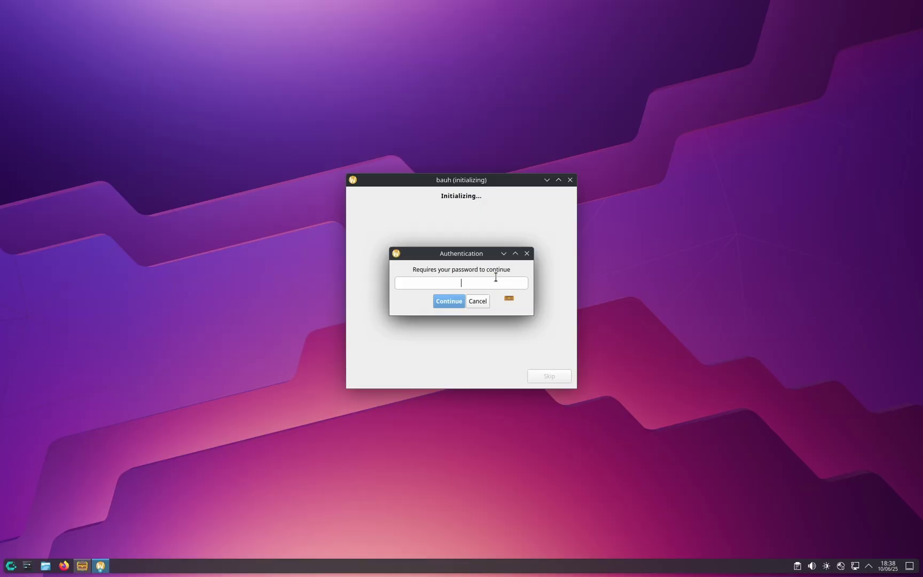
type("•••••")
left_click(448, 301)
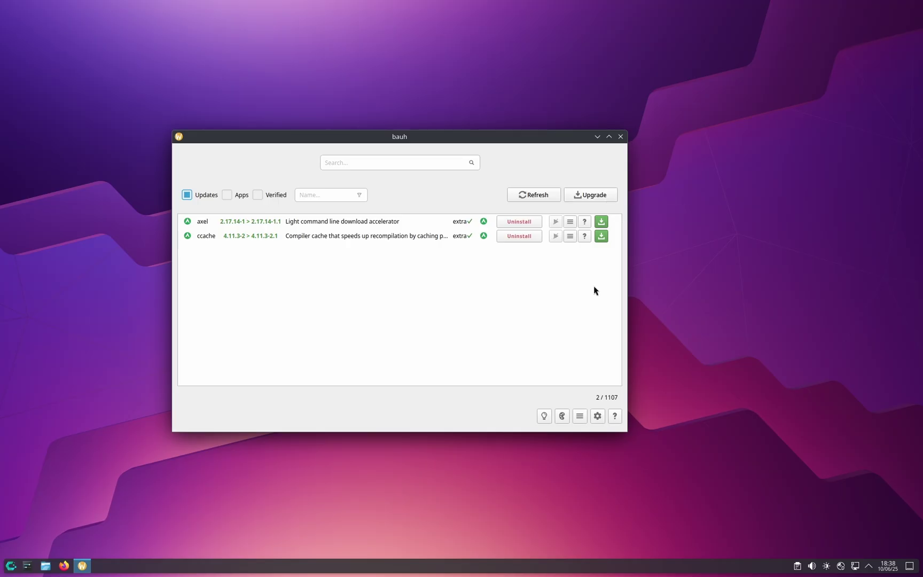
Upgrade axel and ccache, then postpone the system restart with Not now
left_click(584, 196)
left_click(459, 307)
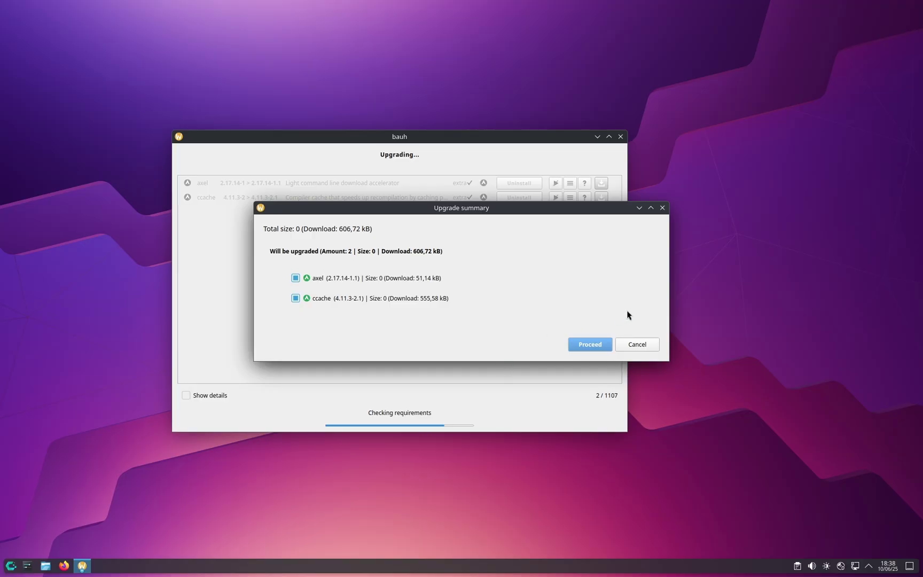
left_click(577, 347)
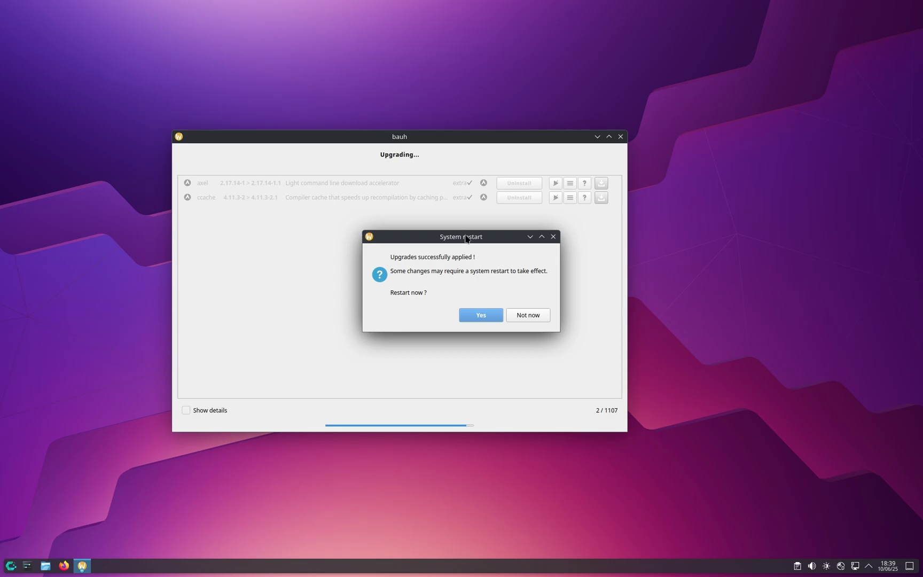
left_click_drag(460, 237, 430, 236)
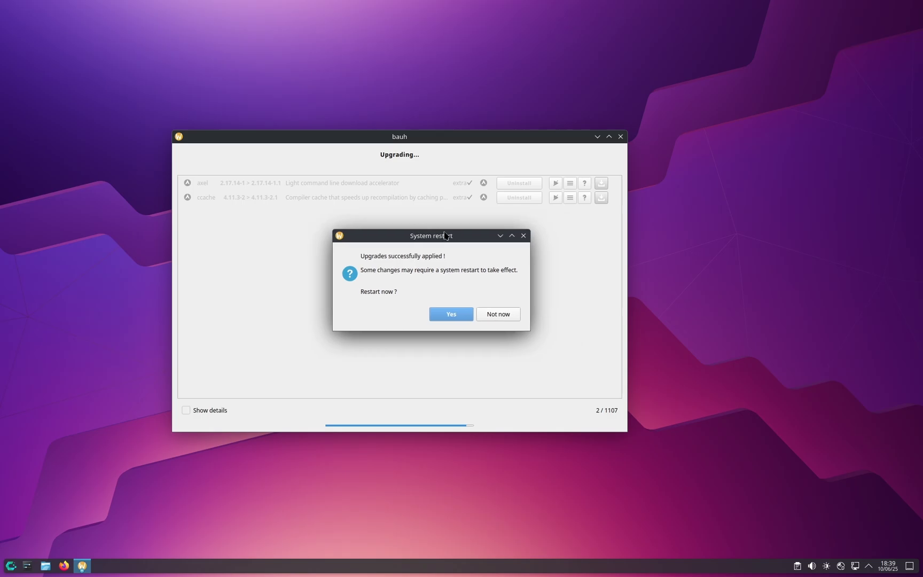
left_click(507, 314)
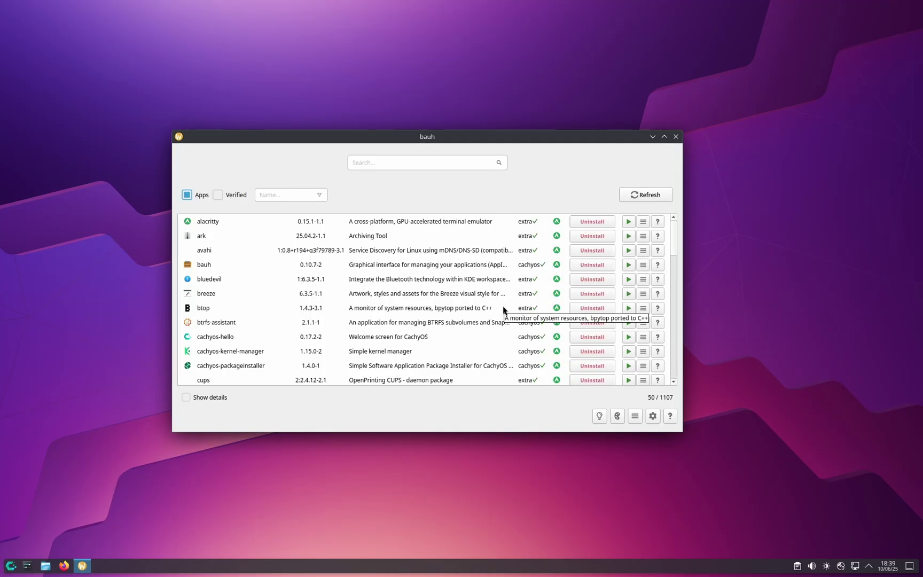
In bauh settings, set Reboot after upgrading to No and System theme to Yes
left_click(652, 415)
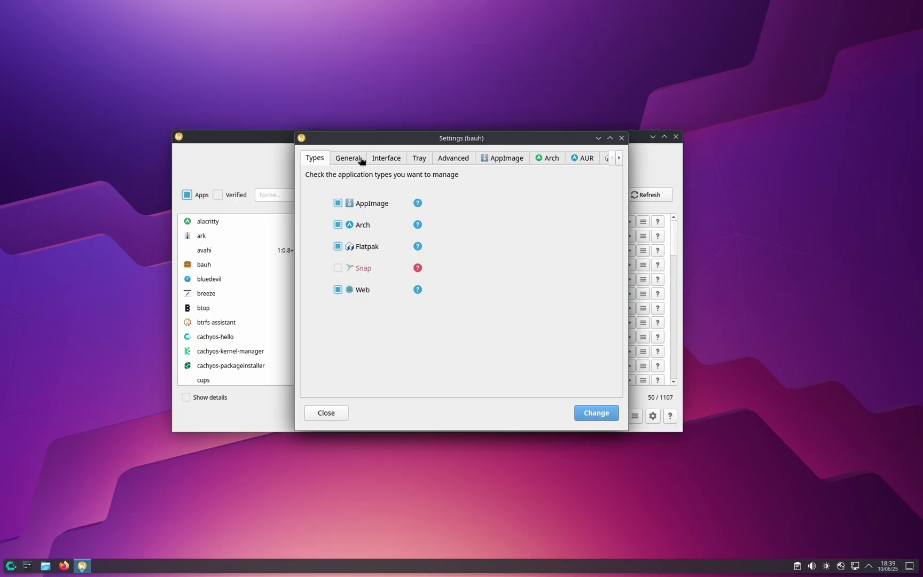
left_click(357, 161)
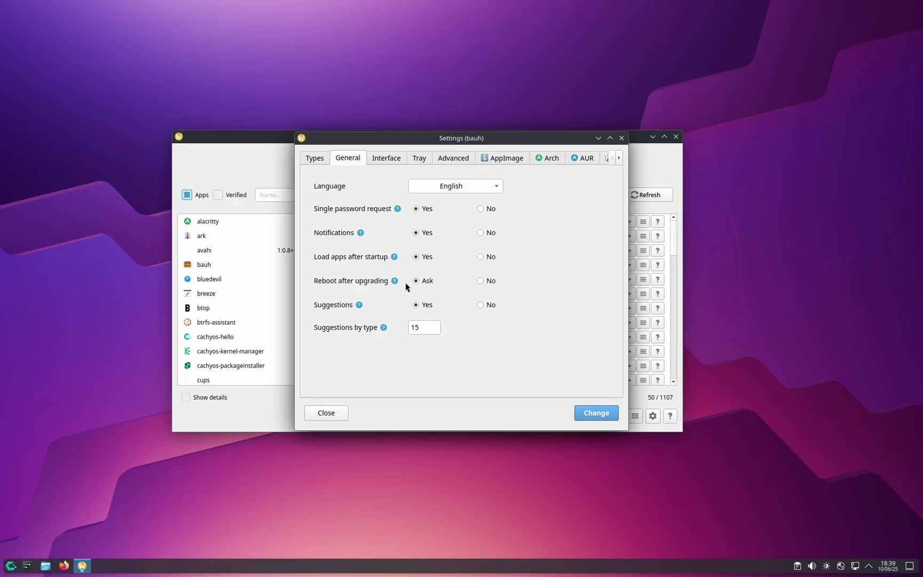
left_click(485, 282)
left_click(386, 159)
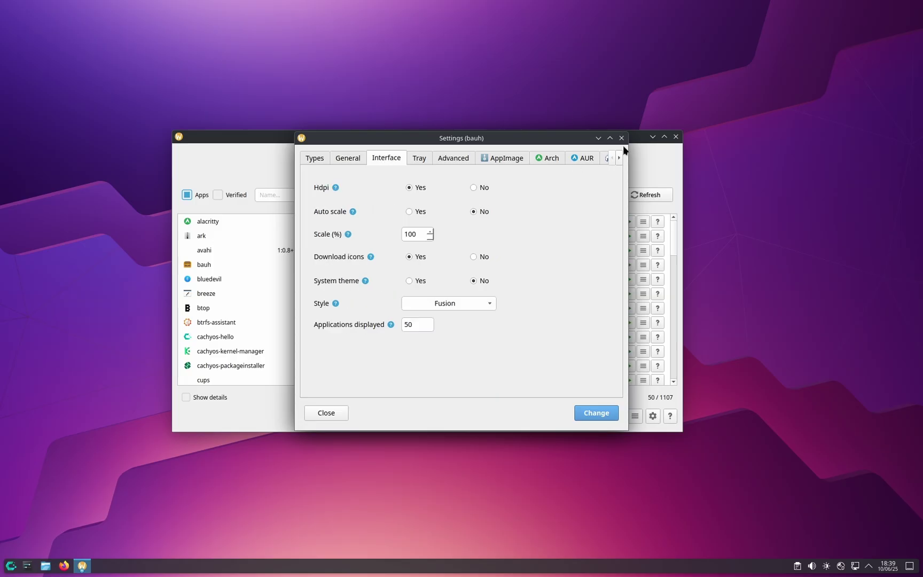
left_click(416, 280)
Apply the changed settings, accept restarting bauh, and close its window
left_click_drag(414, 140, 661, 134)
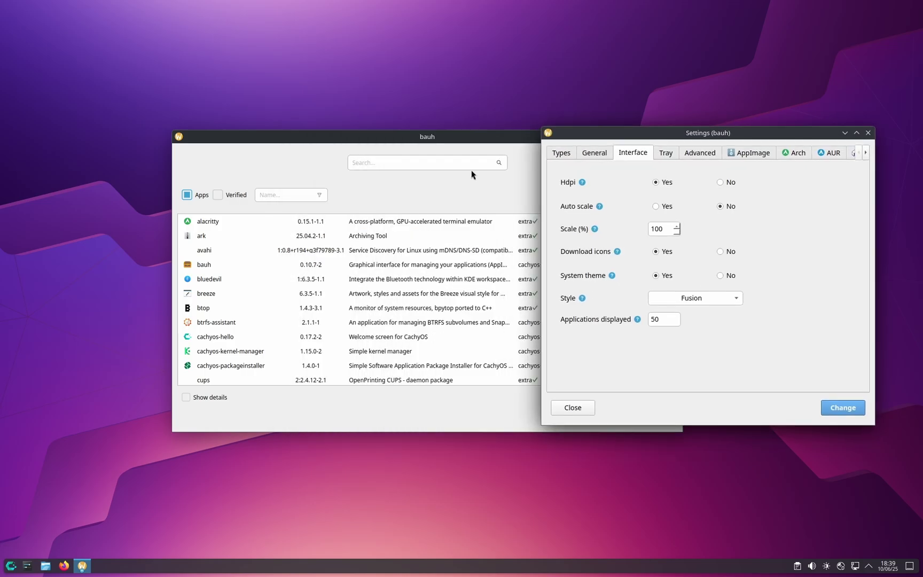
left_click(7, 568)
left_click(464, 144)
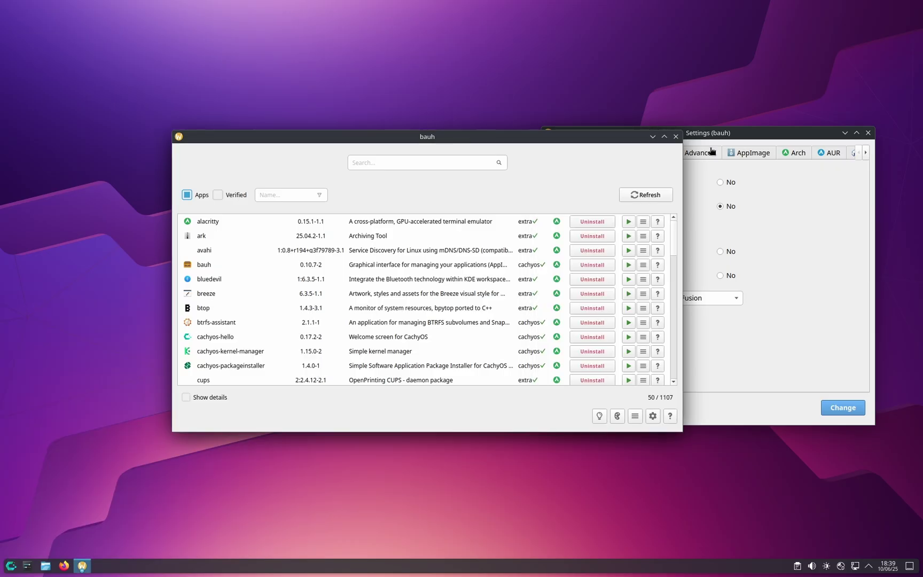
left_click(731, 135)
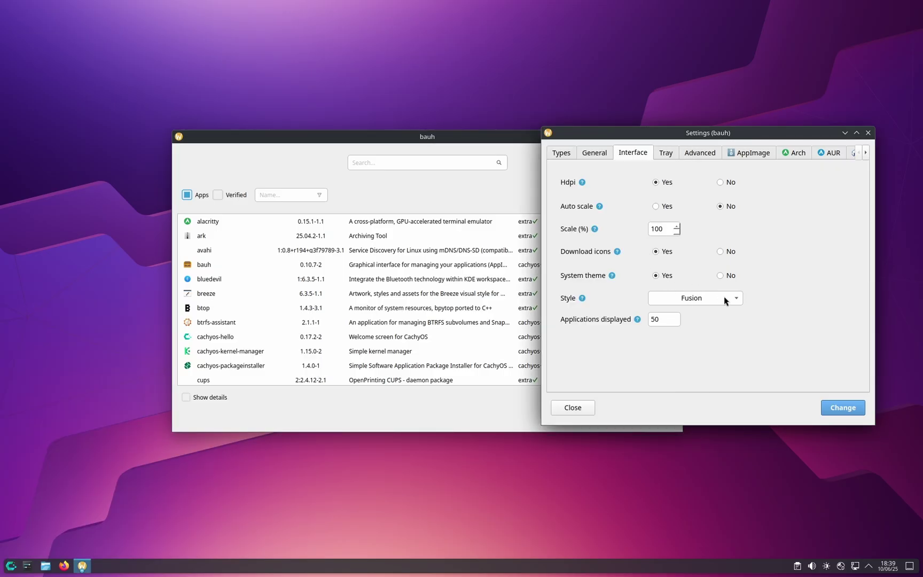
left_click(845, 411)
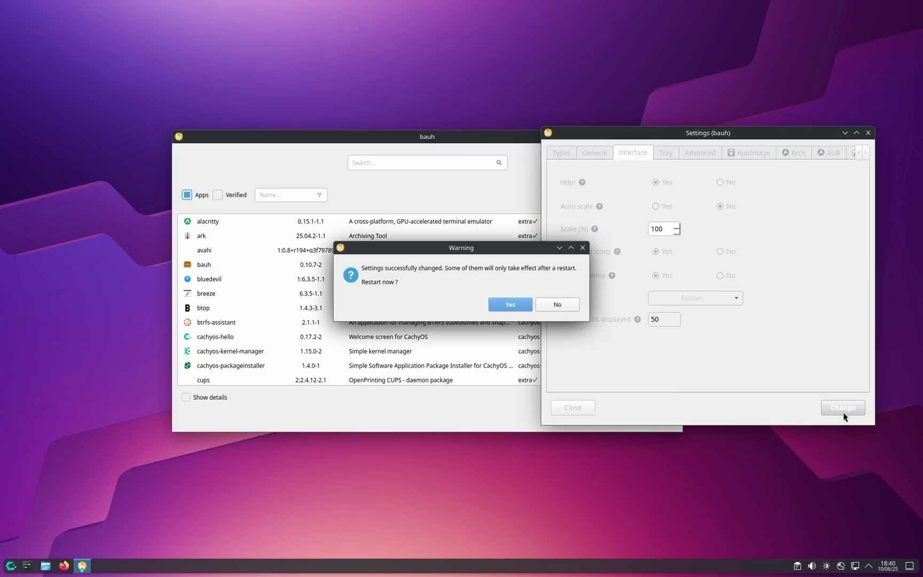
left_click(510, 305)
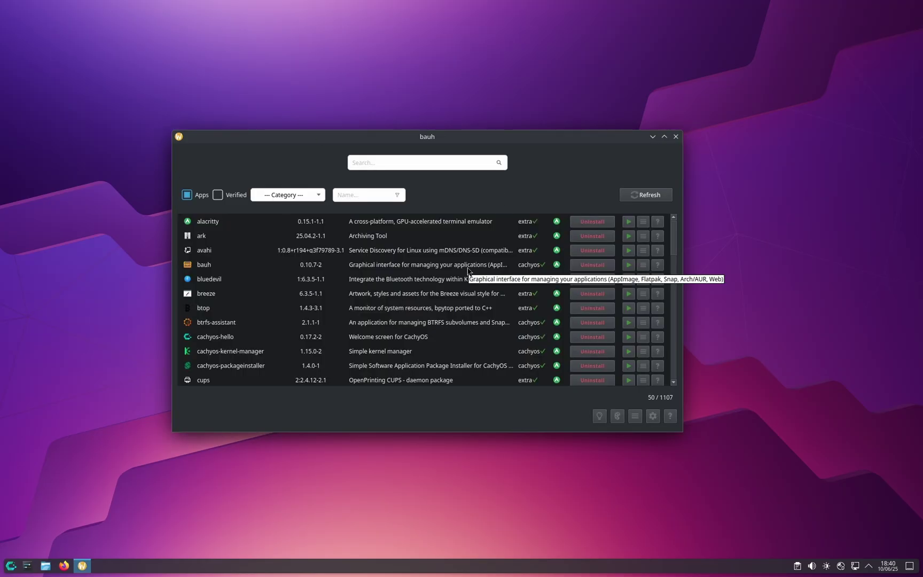
key("alt+F4")
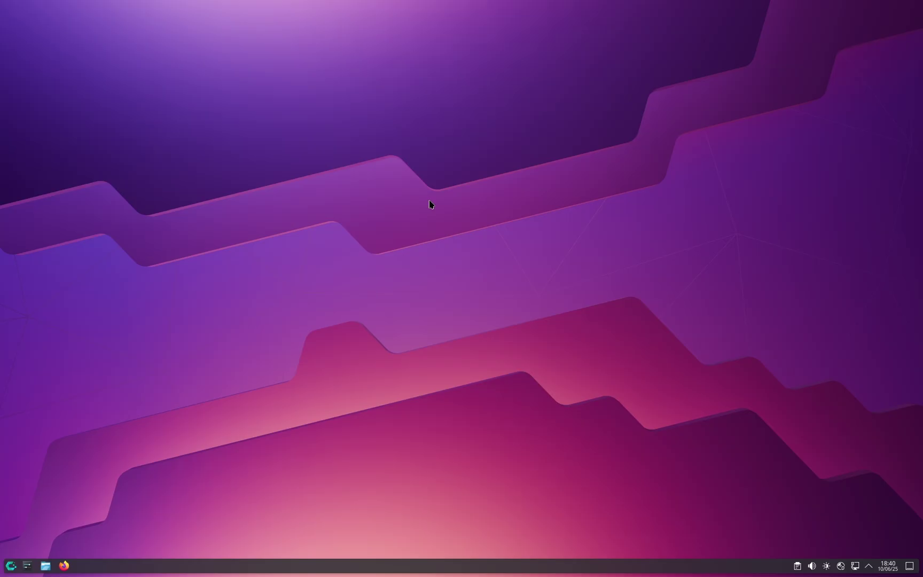
Launch Konsole from the application launcher by searching 'konsol'
left_click(11, 565)
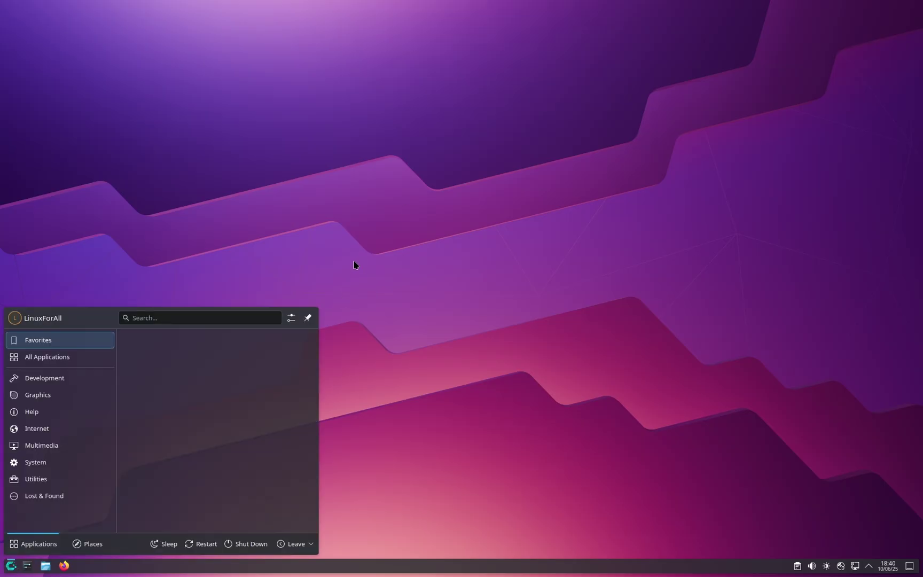
type("konsol")
key("Return")
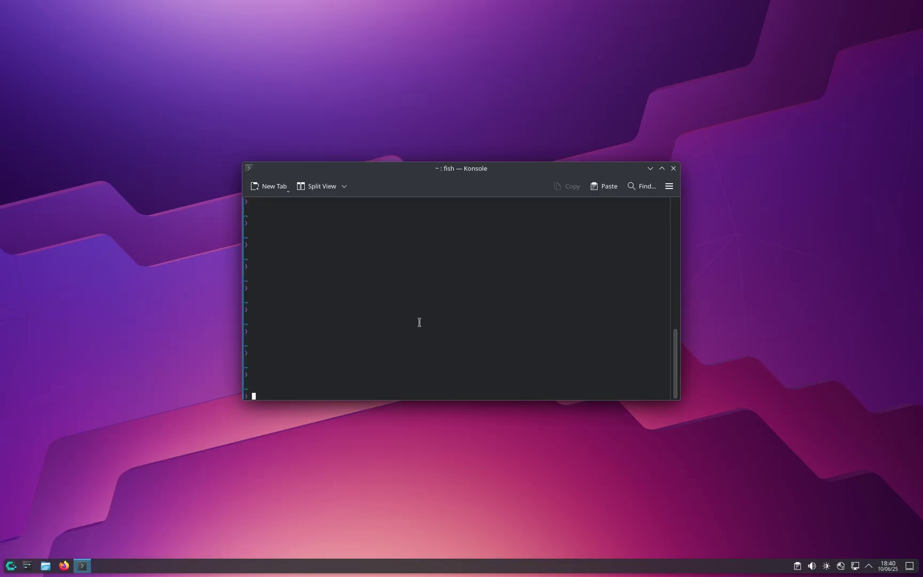
Enter and run sudo pacman -Syu for a full system upgrade
type("sudo pacman -")
mouse_move(315, 396)
left_mouse_down()
mouse_move(283, 396)
mouse_move(317, 395)
mouse_move(293, 396)
mouse_move(303, 394)
left_mouse_up()
left_click(312, 396)
left_click(315, 396)
type("yu")
left_click_drag(317, 395, 250, 396)
left_click(353, 364)
key("Return")
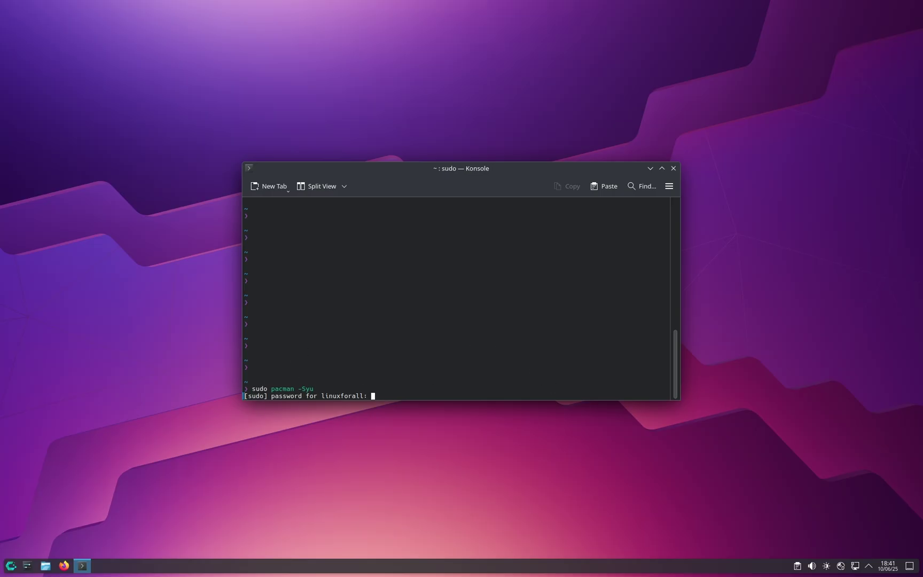
Submit the sudo password and let pacman -Syu report there is nothing to do
key("Return")
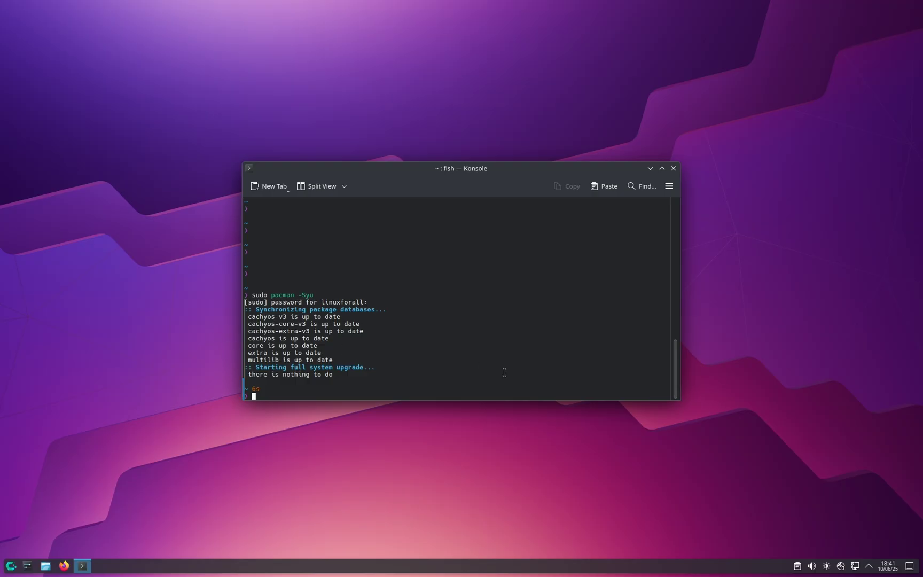
left_click_drag(404, 377, 236, 303)
left_click(473, 314)
type("y")
key("Return")
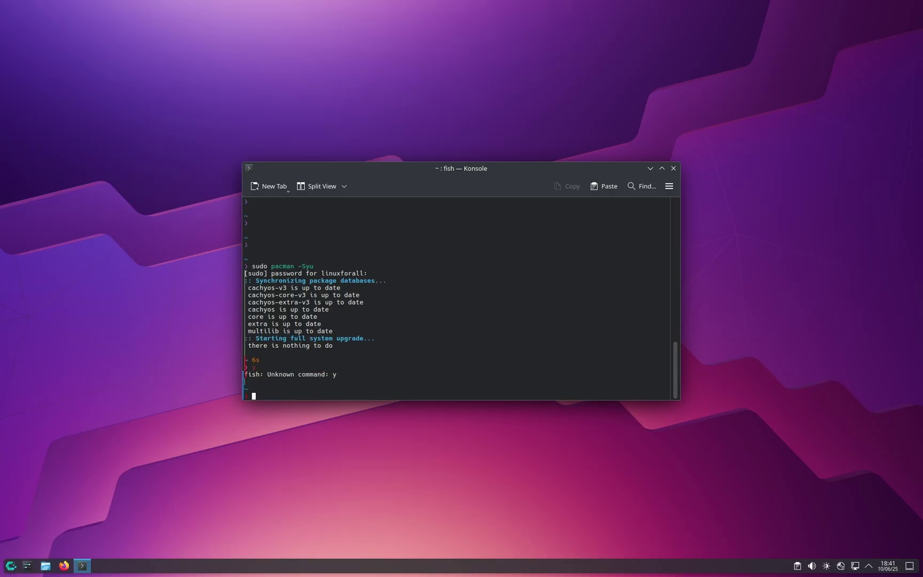
type("n")
key("Return")
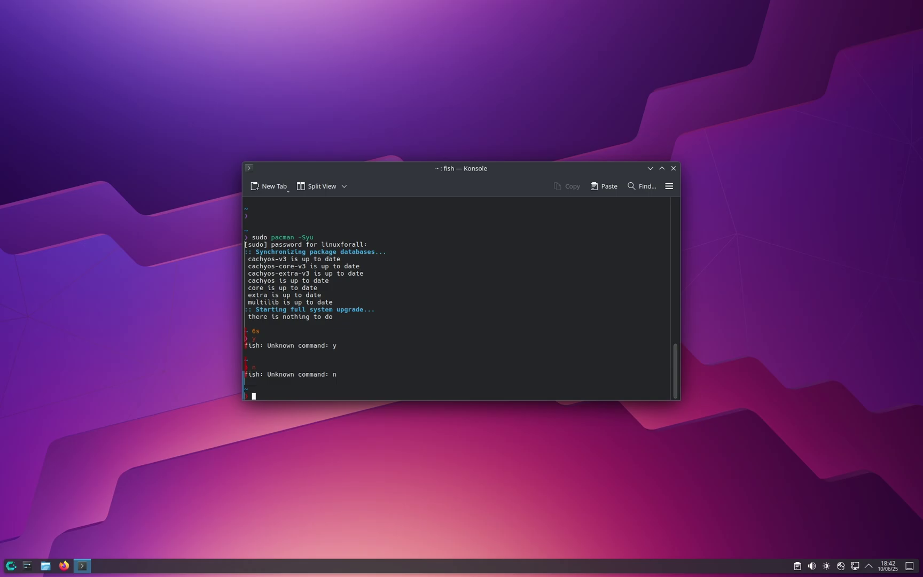
Run flatpak update, which also reports nothing to do
type("flatpak update")
key("Return")
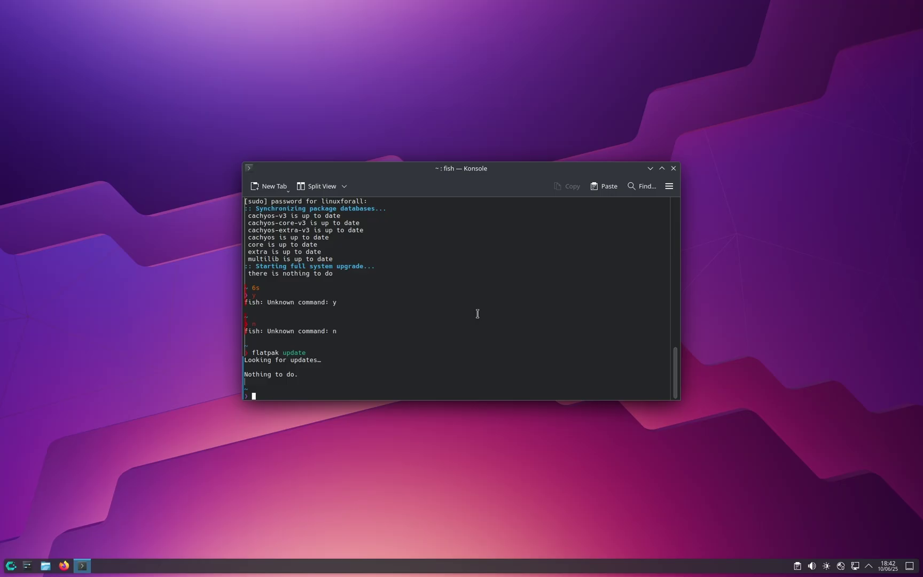
type("y")
key("Return")
type("n")
key("Return")
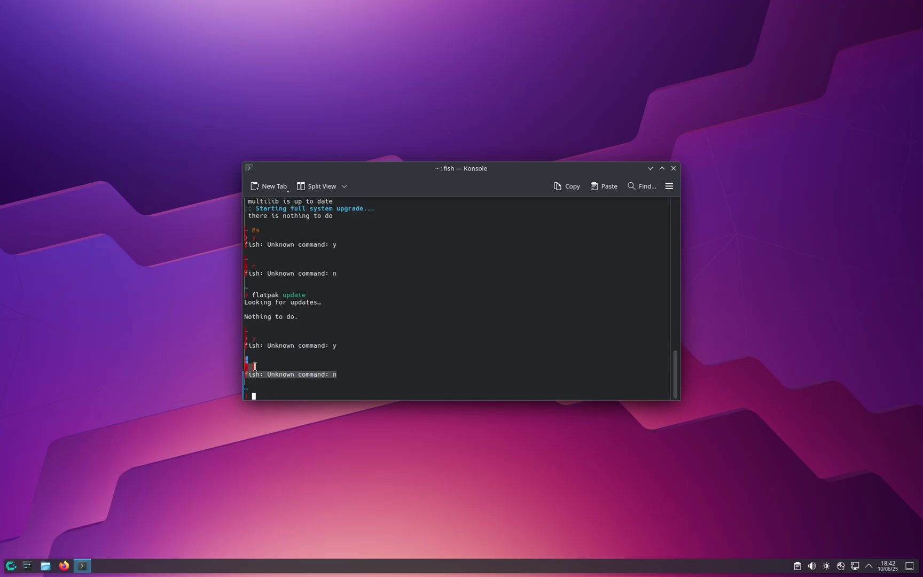